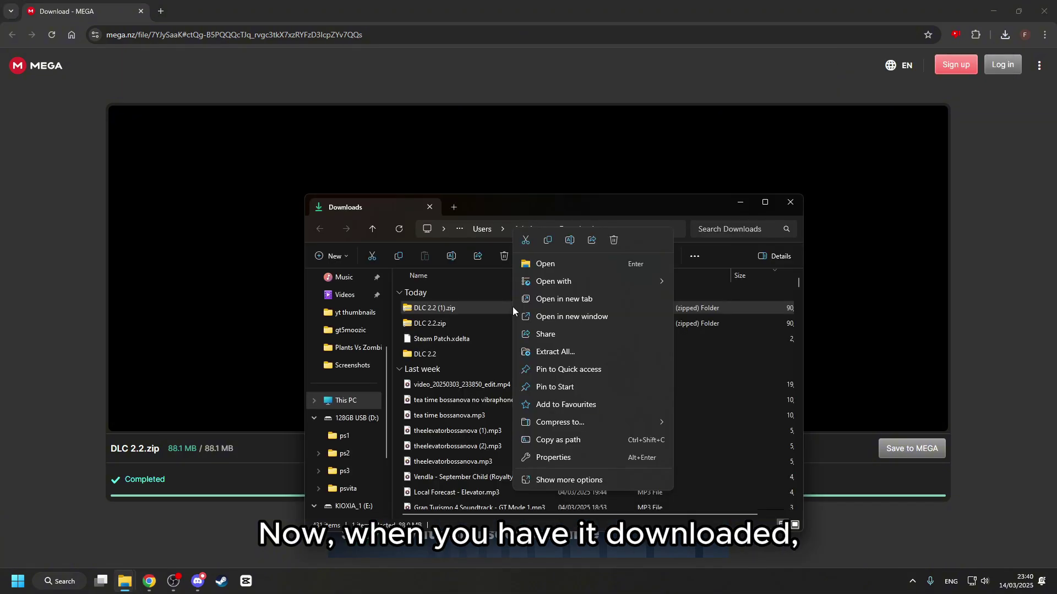
# Extract the downloaded DLC zip into its folder and launch DeltaPatcher.exe from DLC 2.2.
pyautogui.click(602, 352)
pyautogui.click(631, 397)
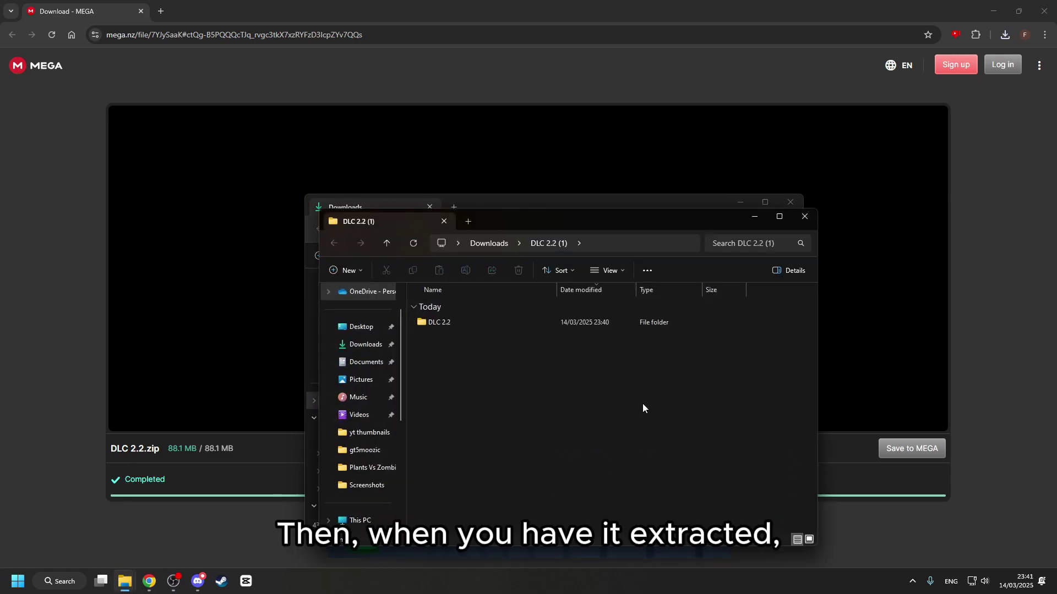
pyautogui.doubleClick(564, 322)
pyautogui.doubleClick(471, 324)
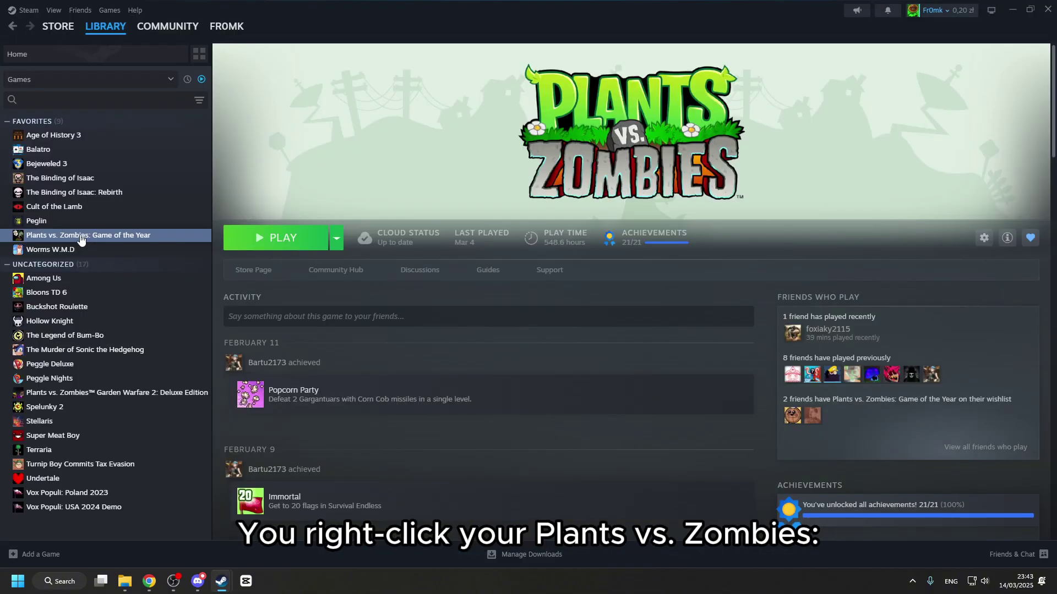
# Browse Plants vs. Zombies' local files from Steam and copy PlantsVsZombies.exe.
pyautogui.rightClick(80, 240)
pyautogui.moveTo(124, 300)
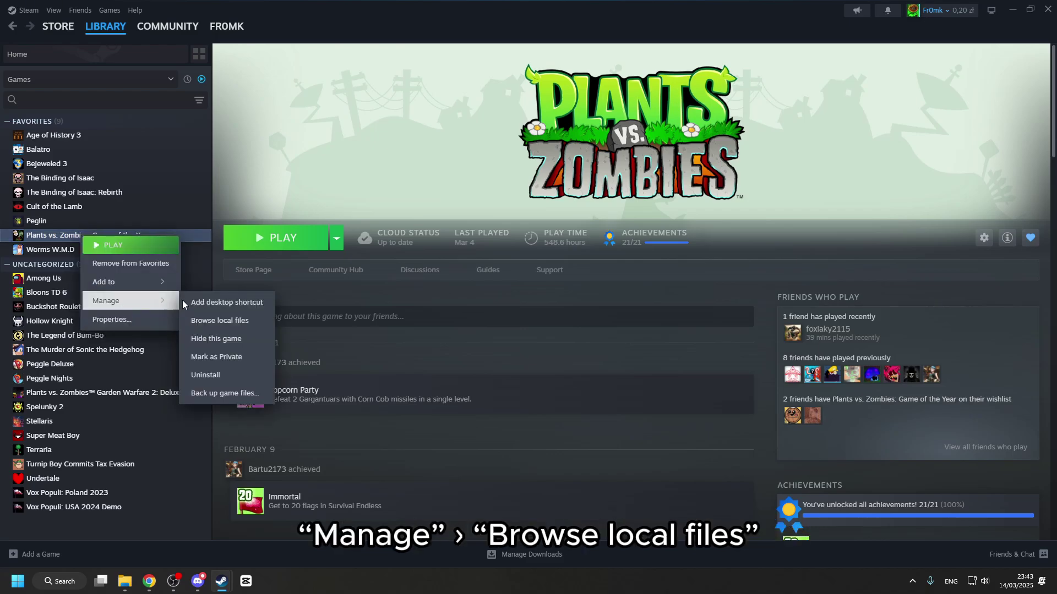
pyautogui.click(227, 327)
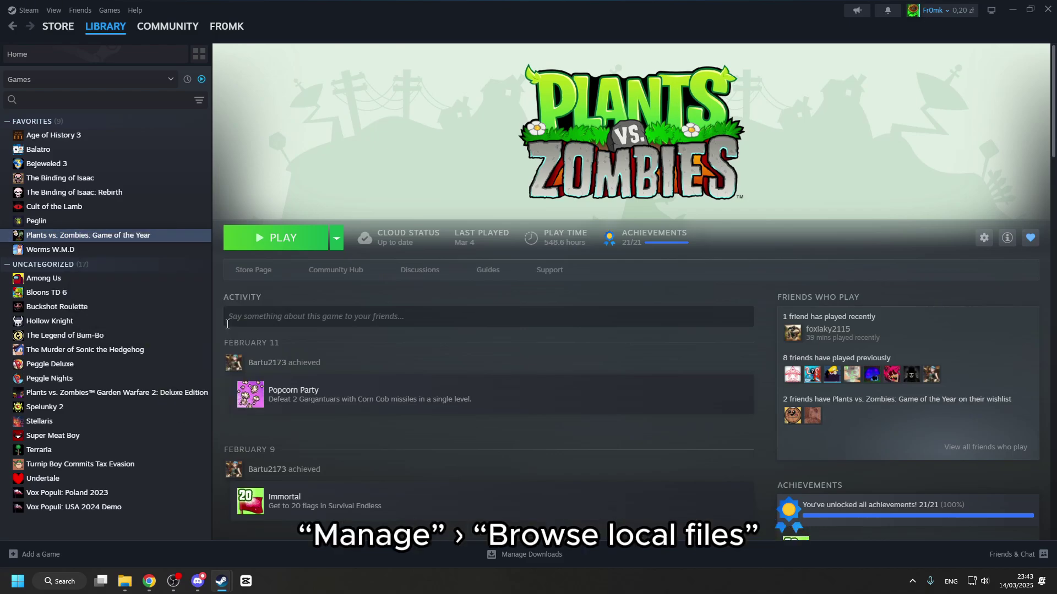
pyautogui.click(475, 430)
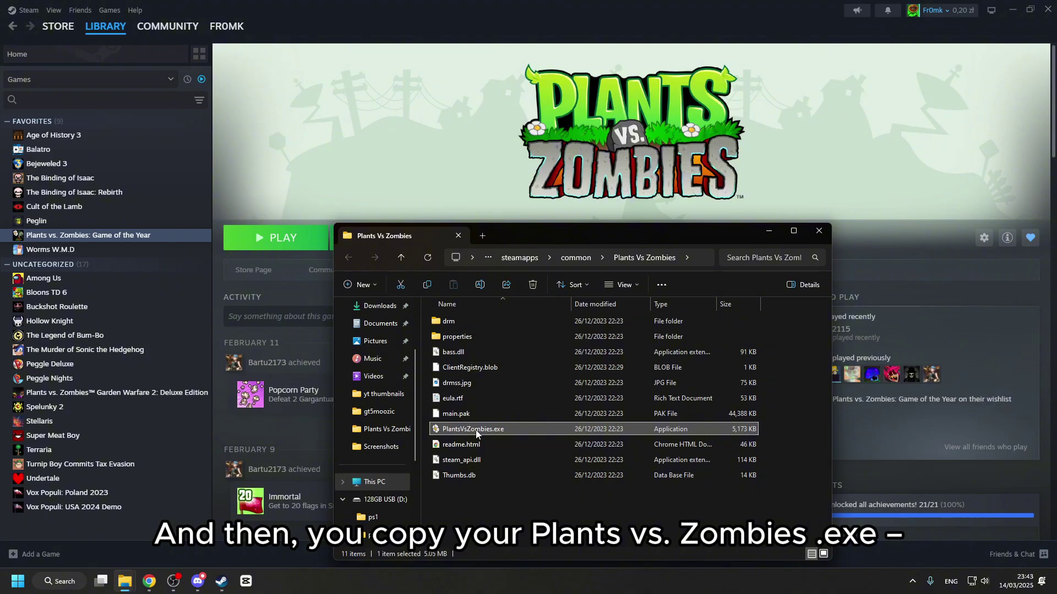
pyautogui.hotkey('ctrl', 'c')
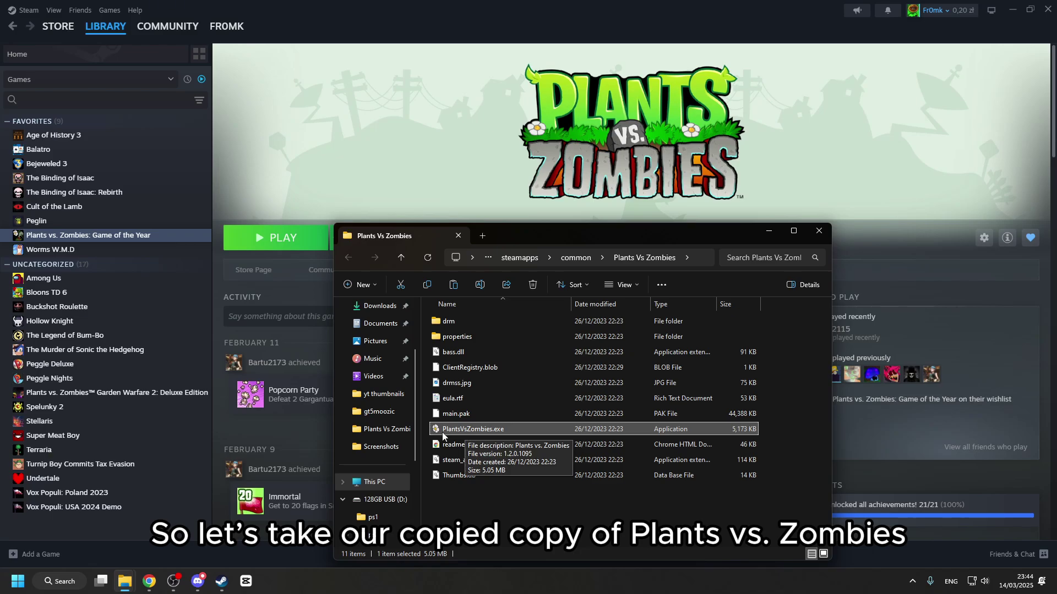
pyautogui.moveTo(124, 582)
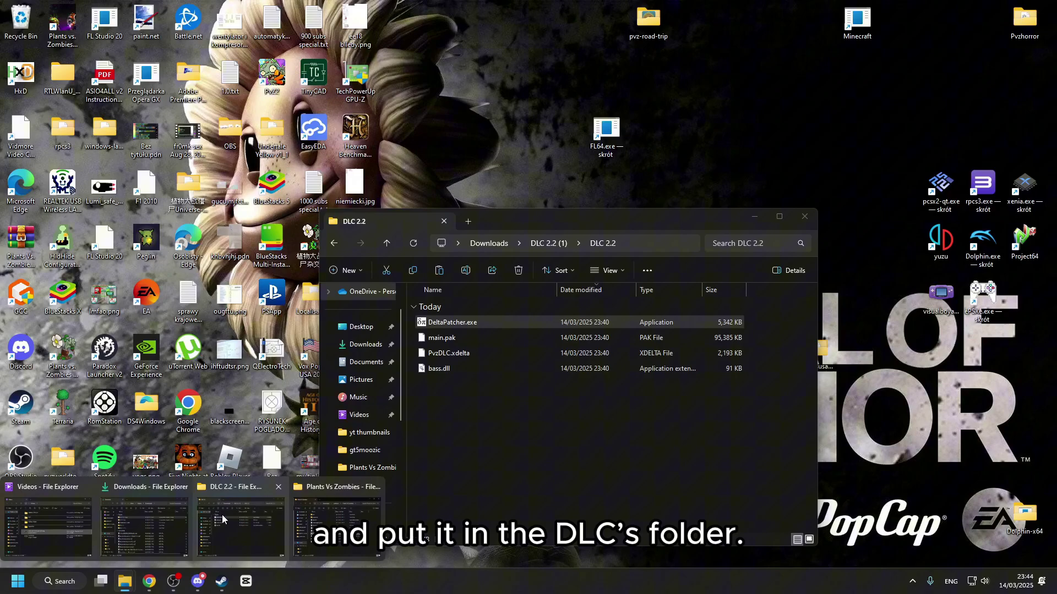
# Return to the DLC 2.2 folder window and relaunch Delta Patcher.
pyautogui.click(222, 519)
pyautogui.doubleClick(480, 323)
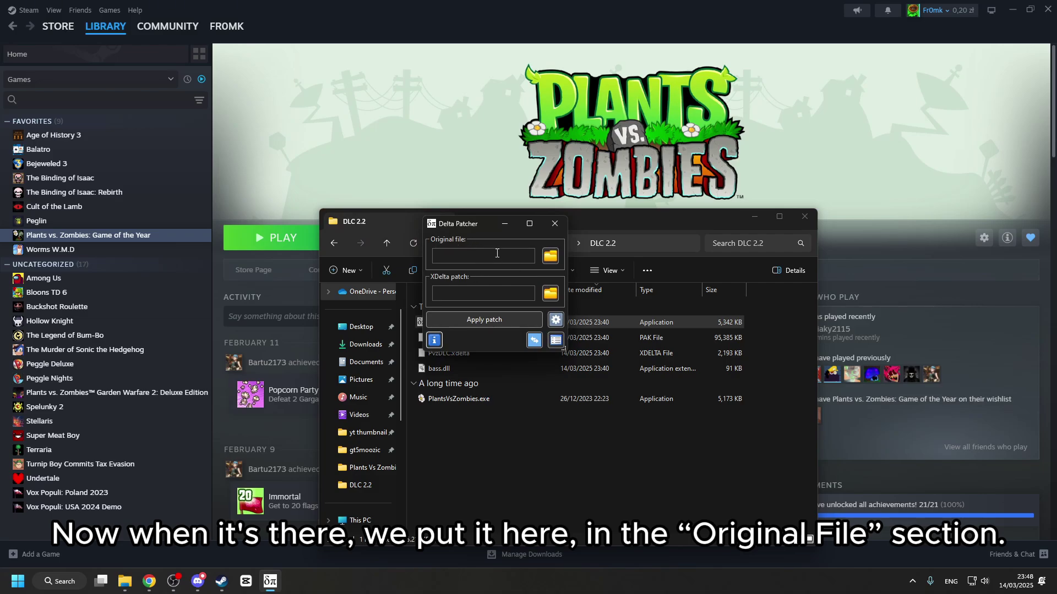
# Set the Original file to PlantsVsZombies.exe inside DLC 2.2 (1)/DLC 2.2.
pyautogui.click(550, 255)
pyautogui.doubleClick(632, 405)
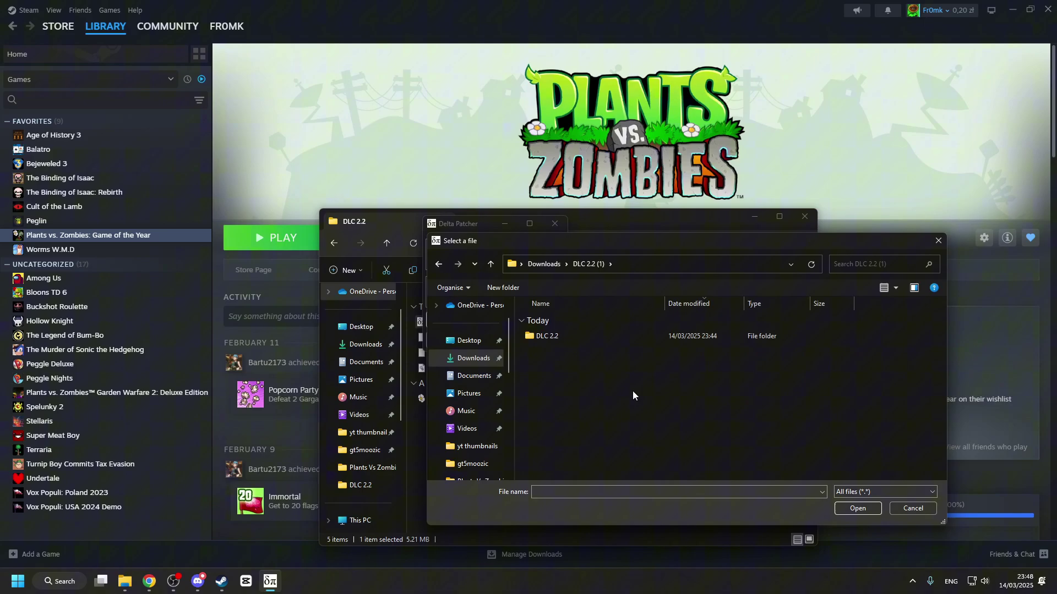
pyautogui.doubleClick(575, 336)
pyautogui.click(603, 413)
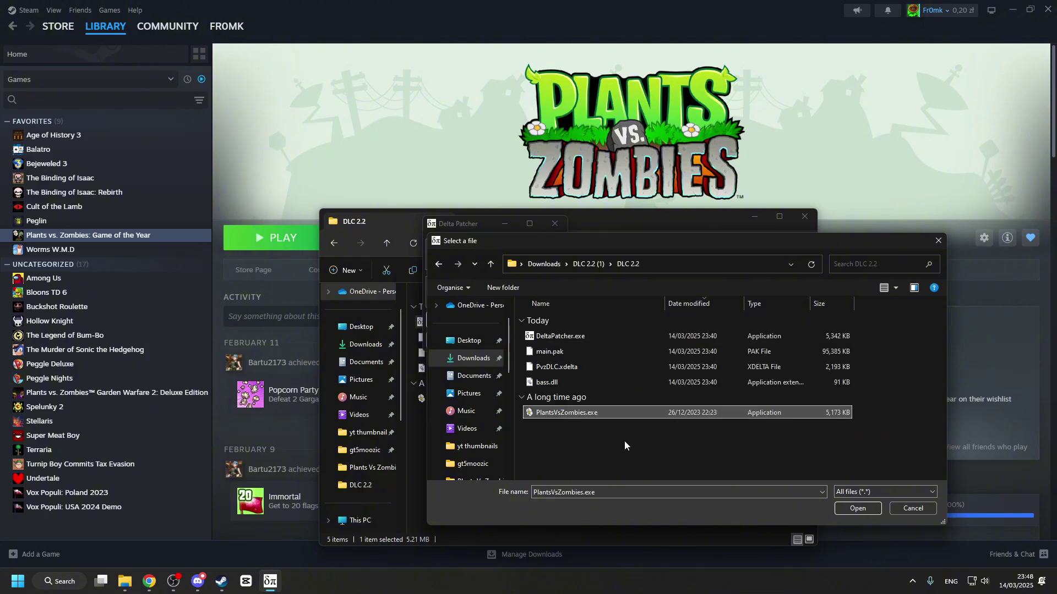
pyautogui.click(854, 512)
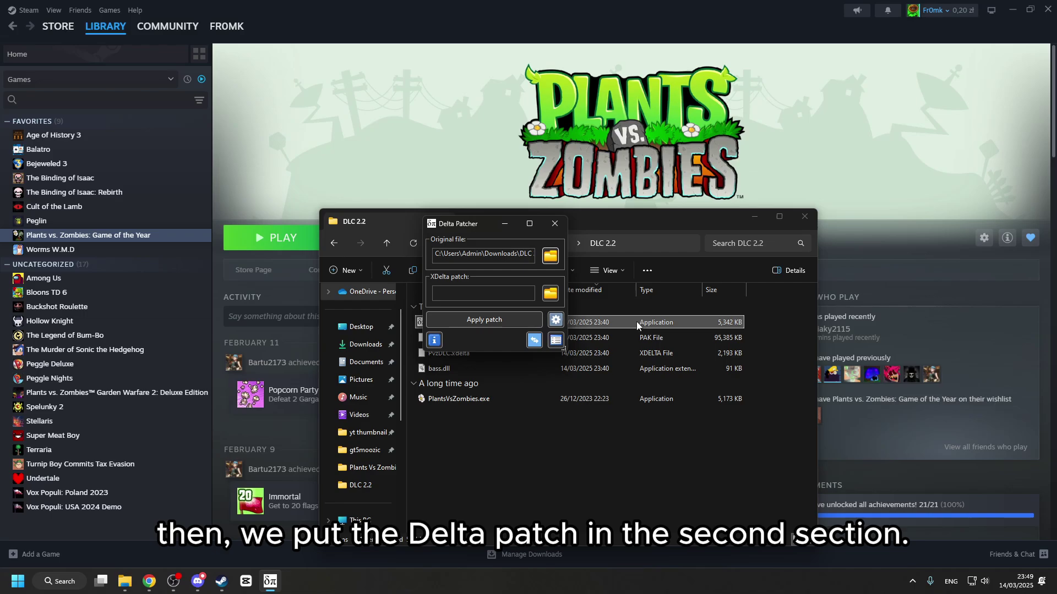
# Attempt to apply the patch without an xdelta chosen and get the could-not-apply error.
pyautogui.click(550, 293)
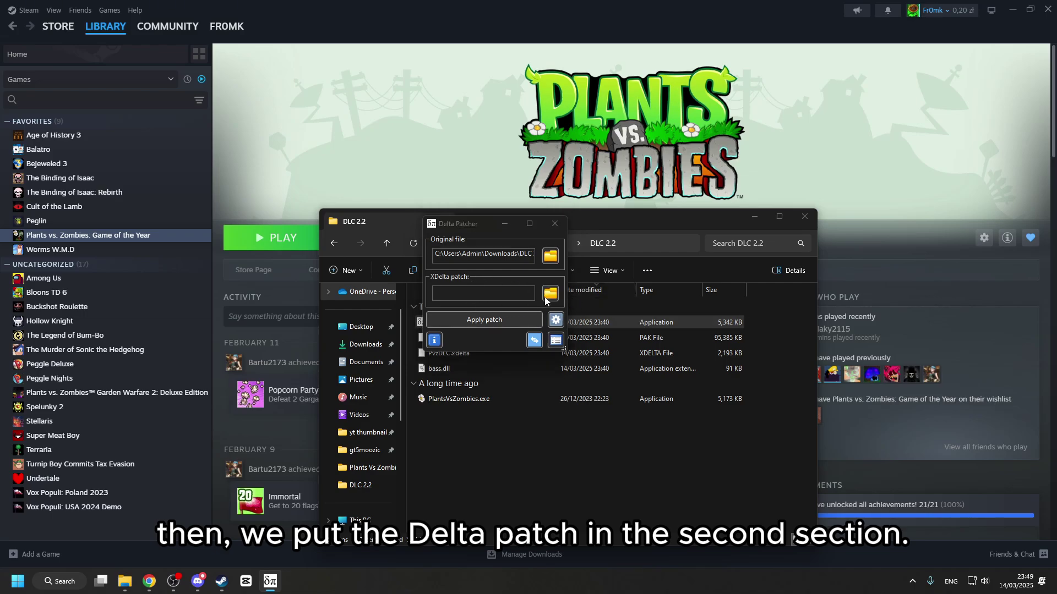
pyautogui.click(492, 320)
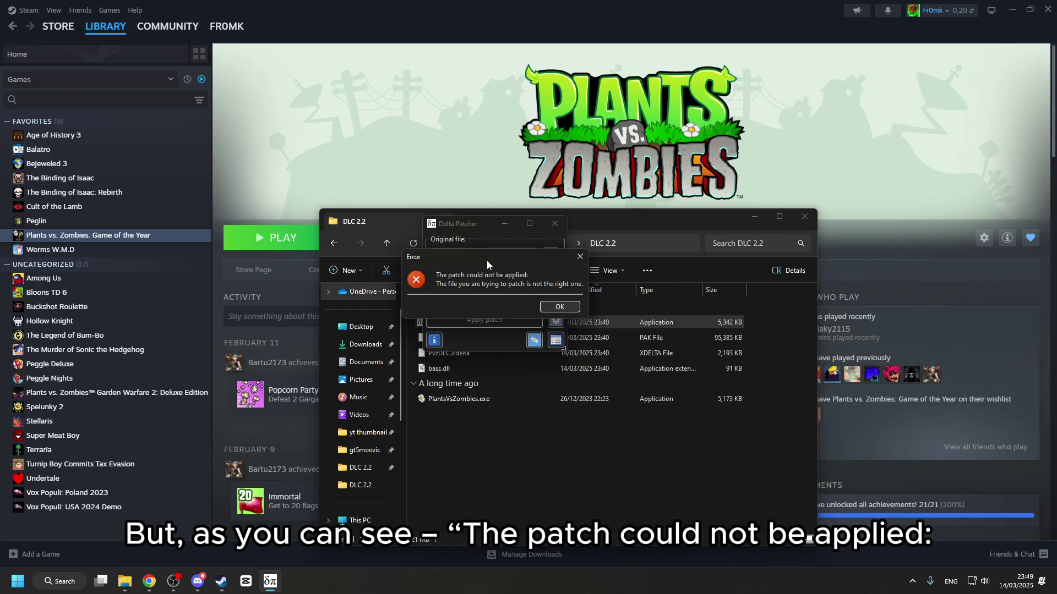
pyautogui.moveTo(486, 260); pyautogui.dragTo(511, 266)
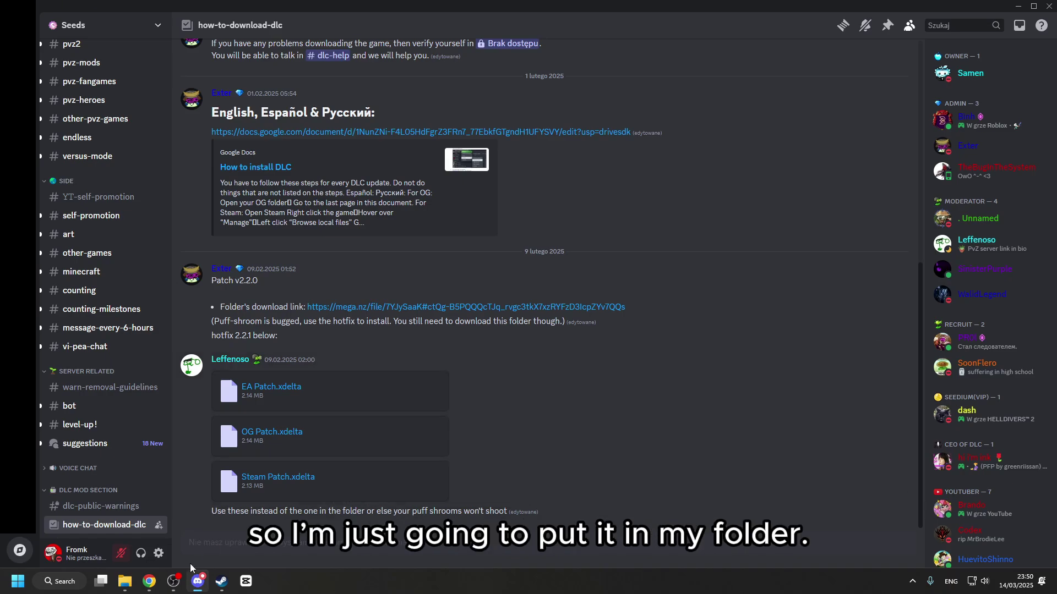
# Paste Steam Patch.xdelta from Downloads into the DLC 2.2 folder and relaunch Delta Patcher.
pyautogui.click(277, 517)
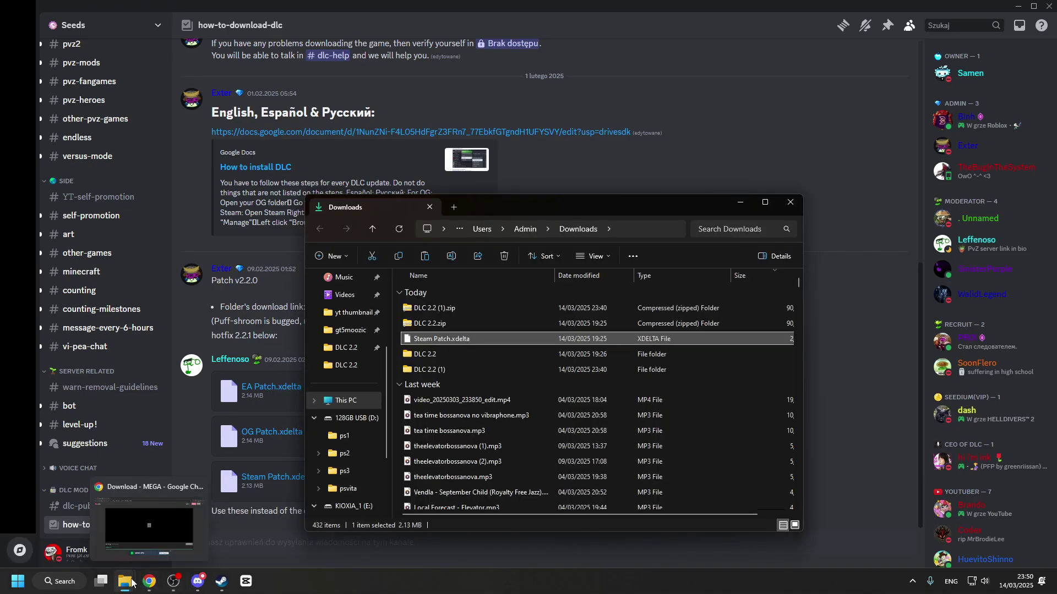
pyautogui.moveTo(125, 581)
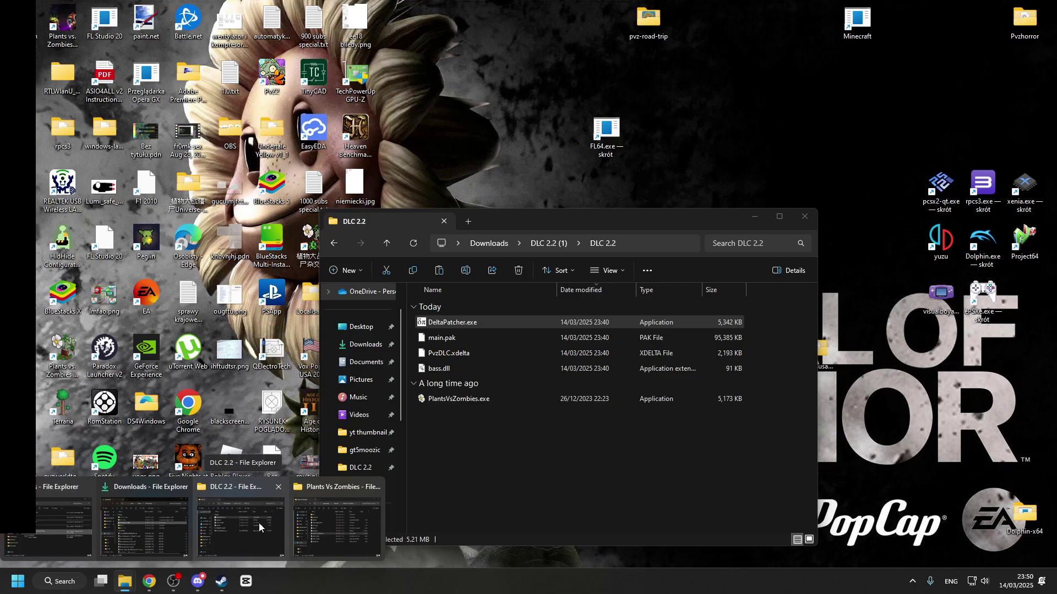
pyautogui.click(258, 522)
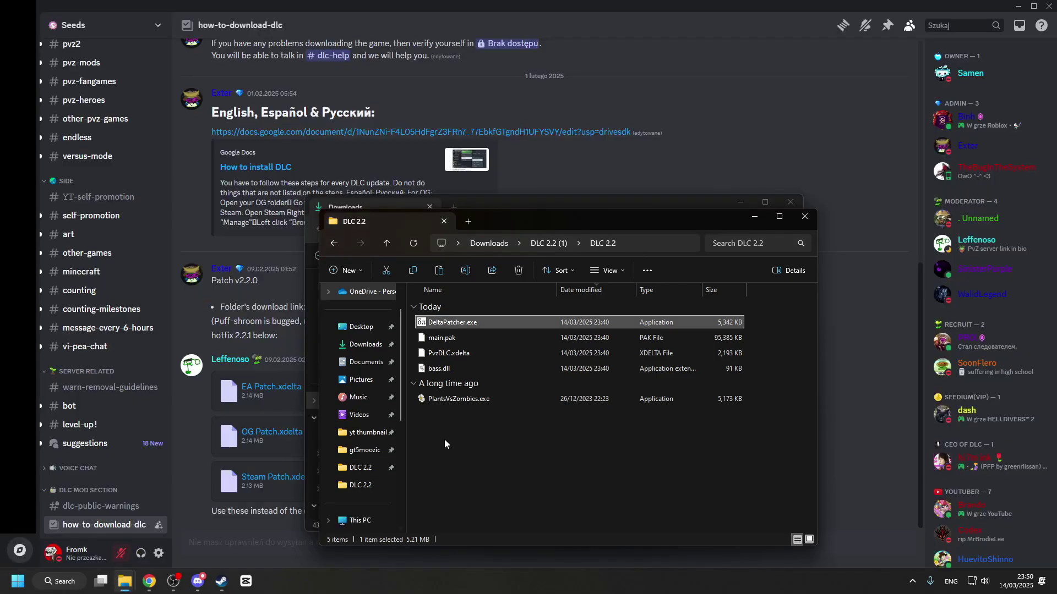
pyautogui.hotkey('ctrl', 'v')
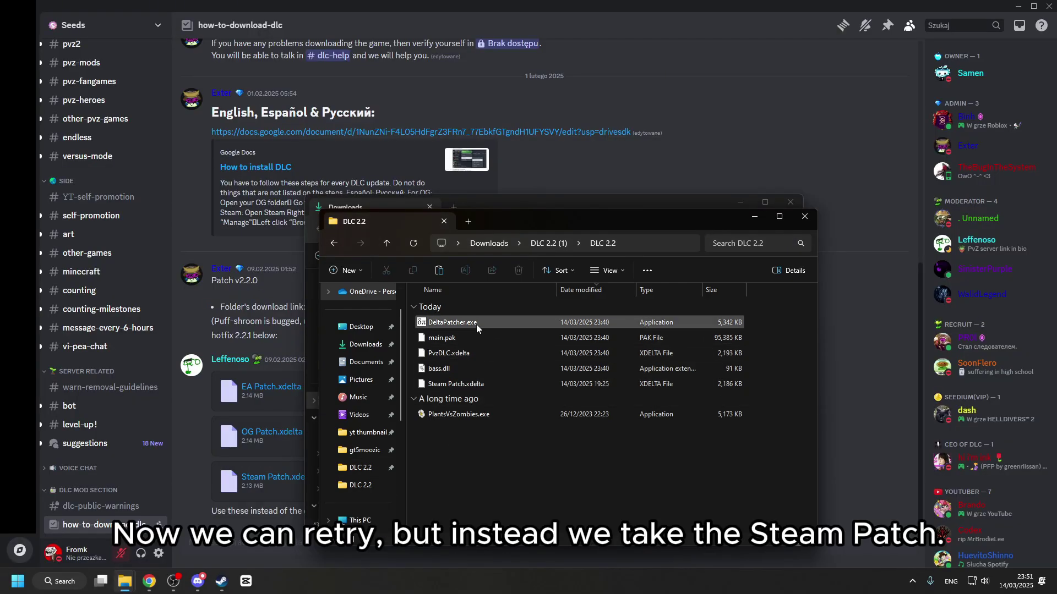
pyautogui.doubleClick(492, 321)
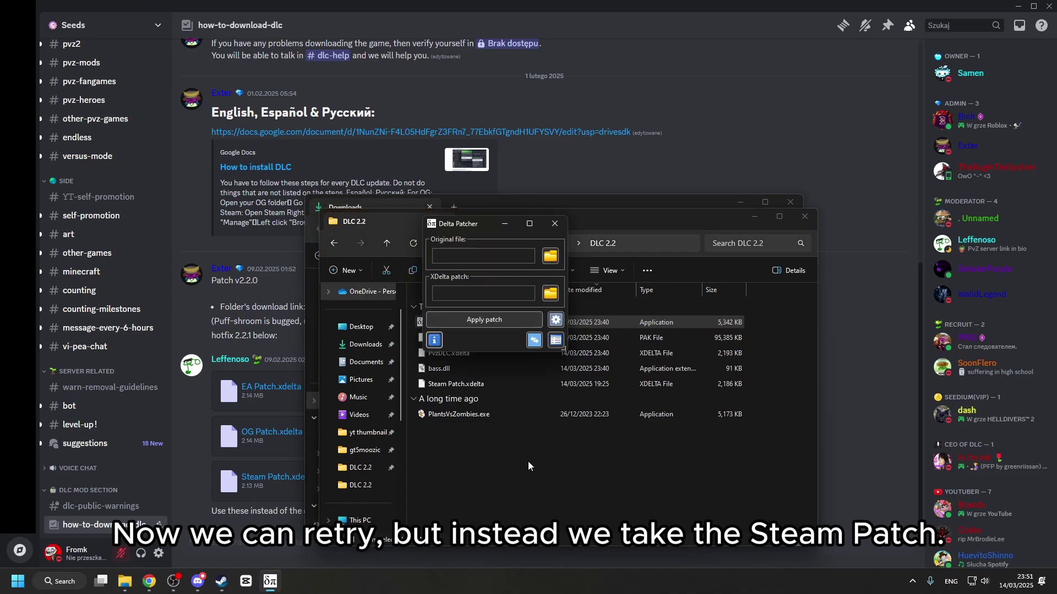
# Set Original file to PlantsVsZombies.exe and XDelta patch to Steam Patch.xdelta.
pyautogui.click(550, 256)
pyautogui.click(572, 430)
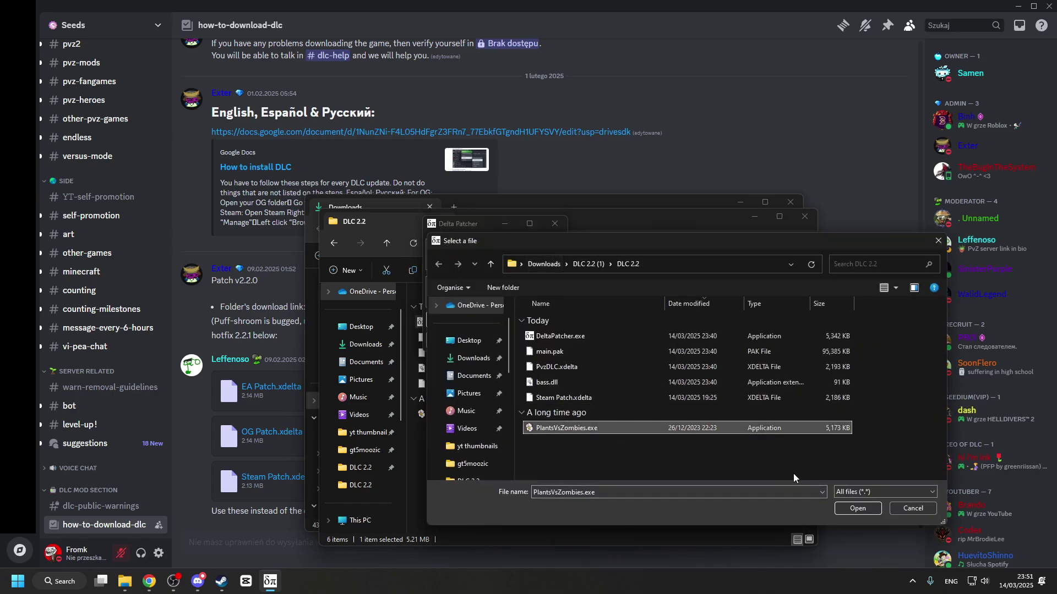
pyautogui.click(856, 509)
pyautogui.click(550, 294)
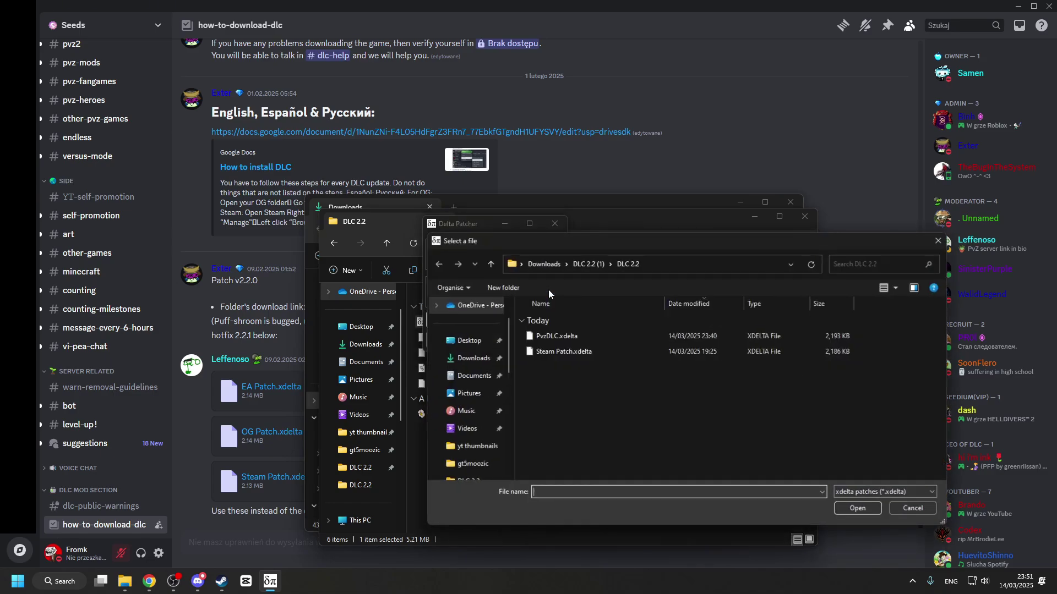
pyautogui.click(579, 352)
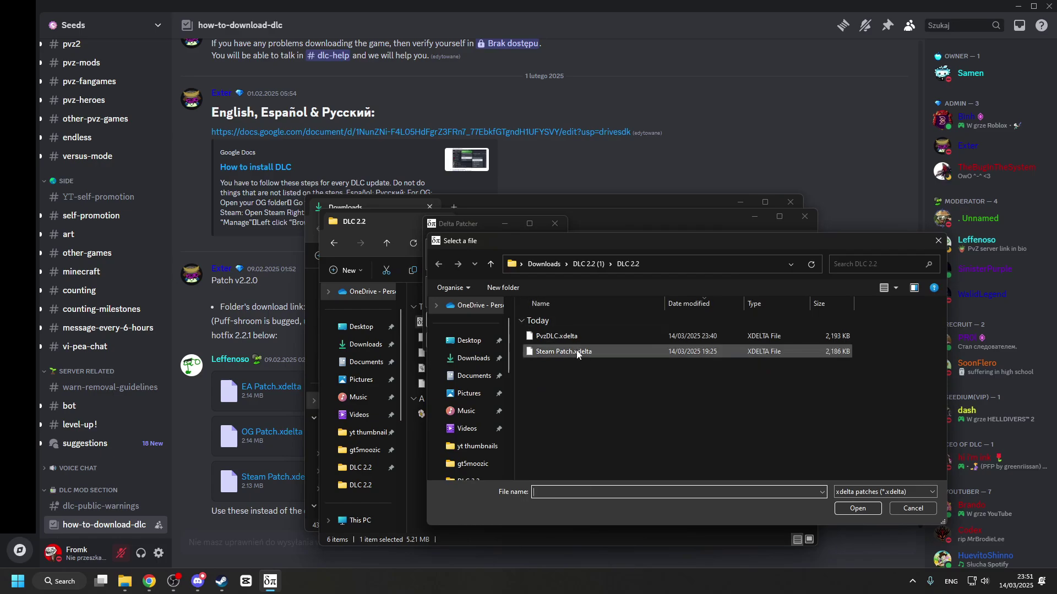
pyautogui.click(855, 510)
# Apply the Steam patch successfully, dismiss the notice, and close Delta Patcher.
pyautogui.click(496, 318)
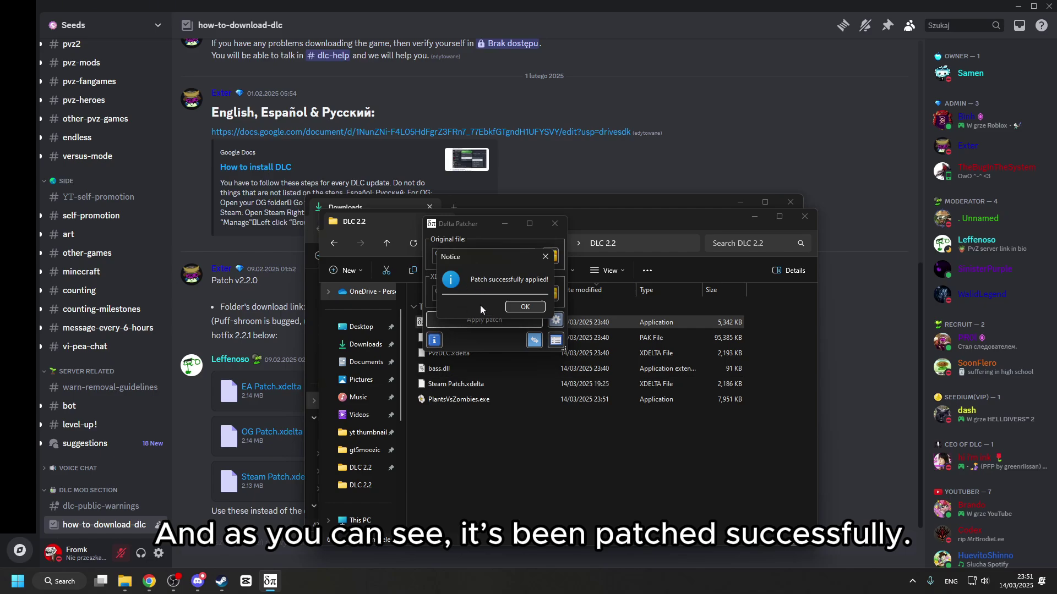
pyautogui.click(522, 307)
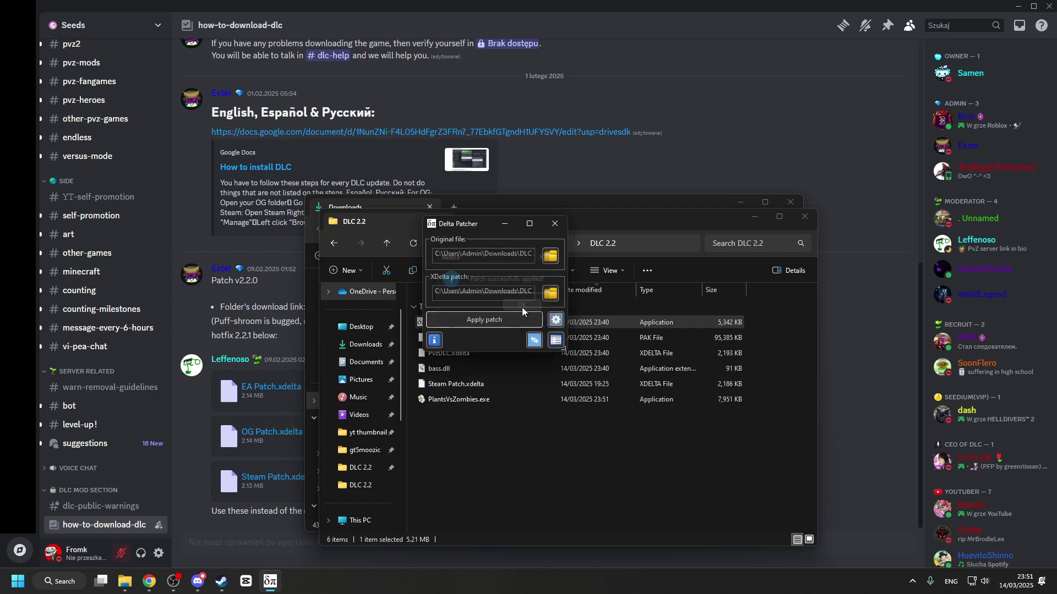
pyautogui.click(553, 223)
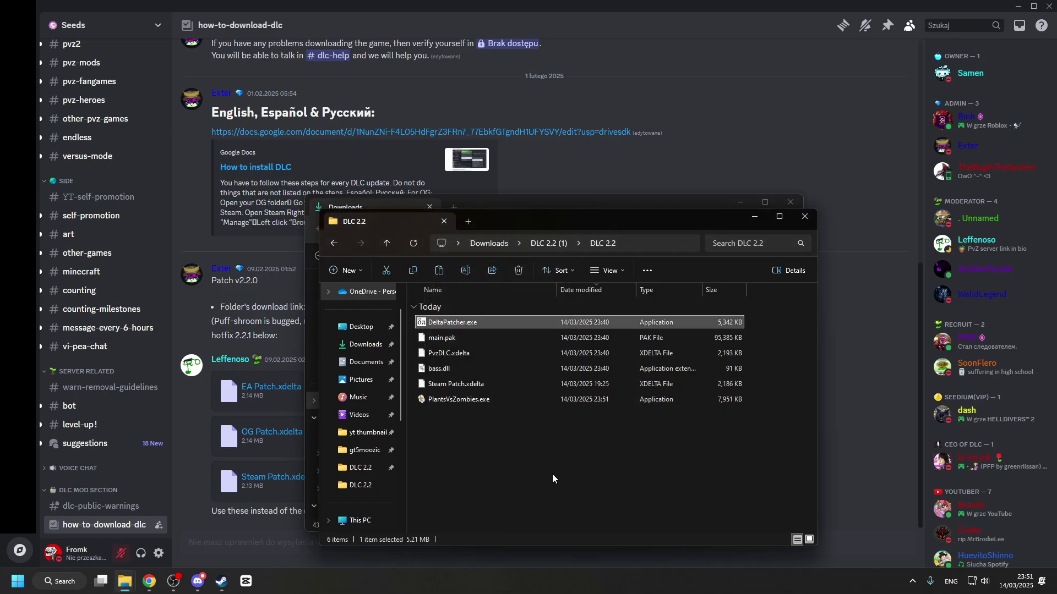
pyautogui.click(541, 462)
pyautogui.doubleClick(488, 402)
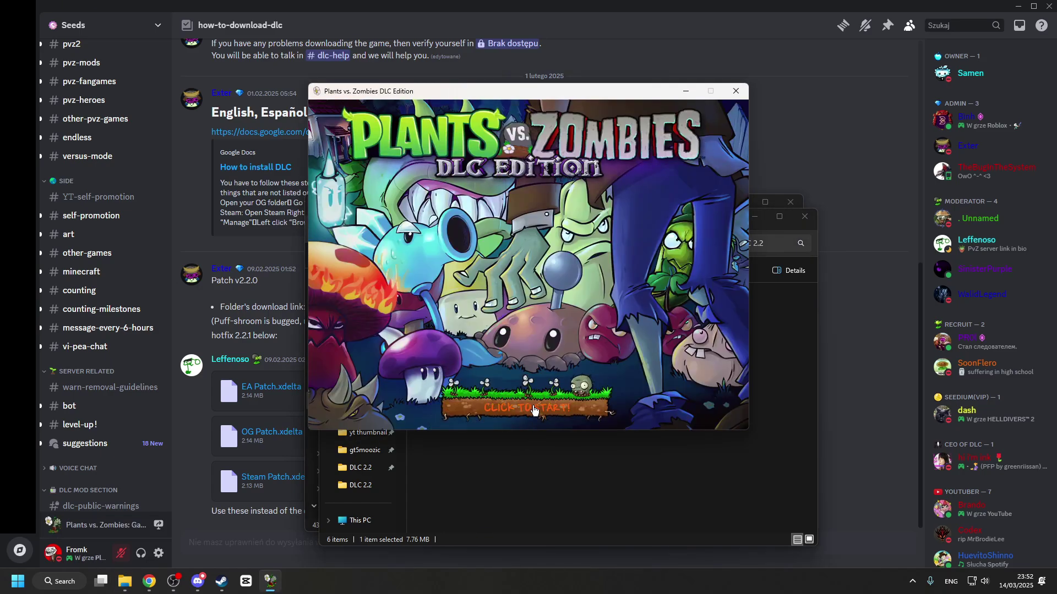
pyautogui.click(534, 410)
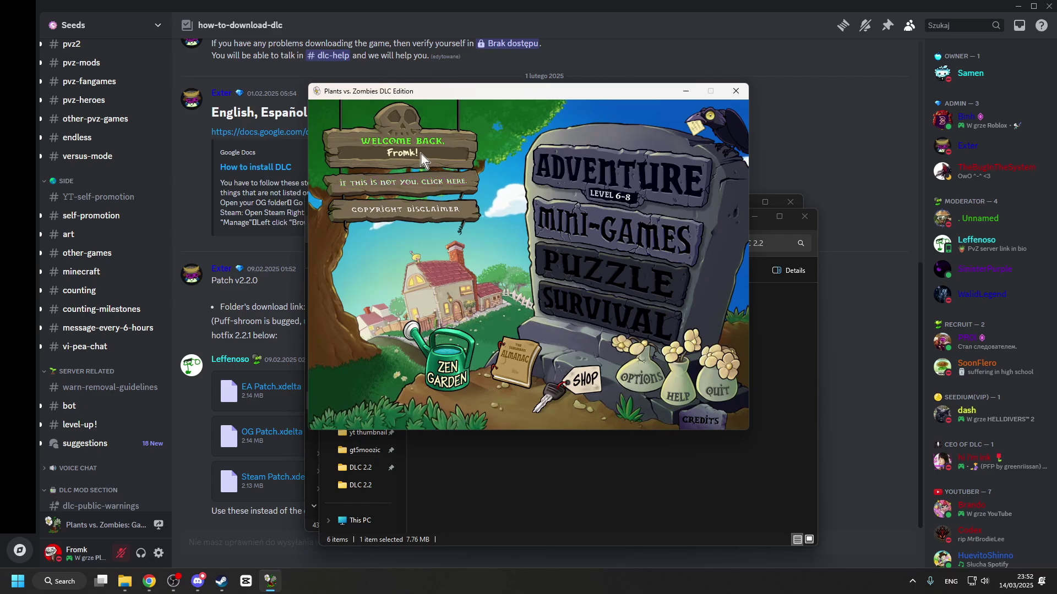
pyautogui.click(615, 178)
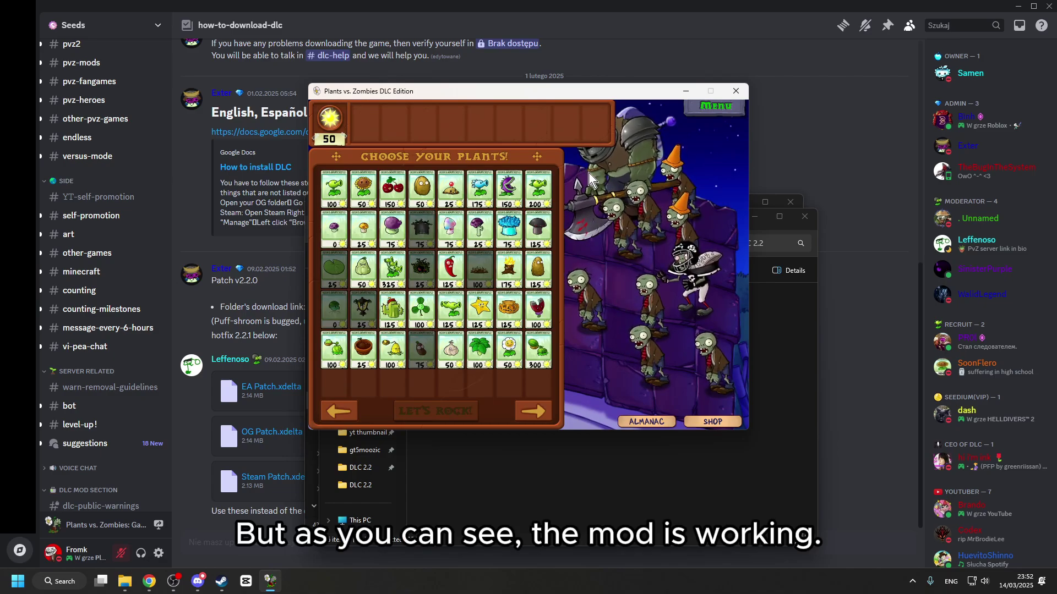
pyautogui.click(533, 410)
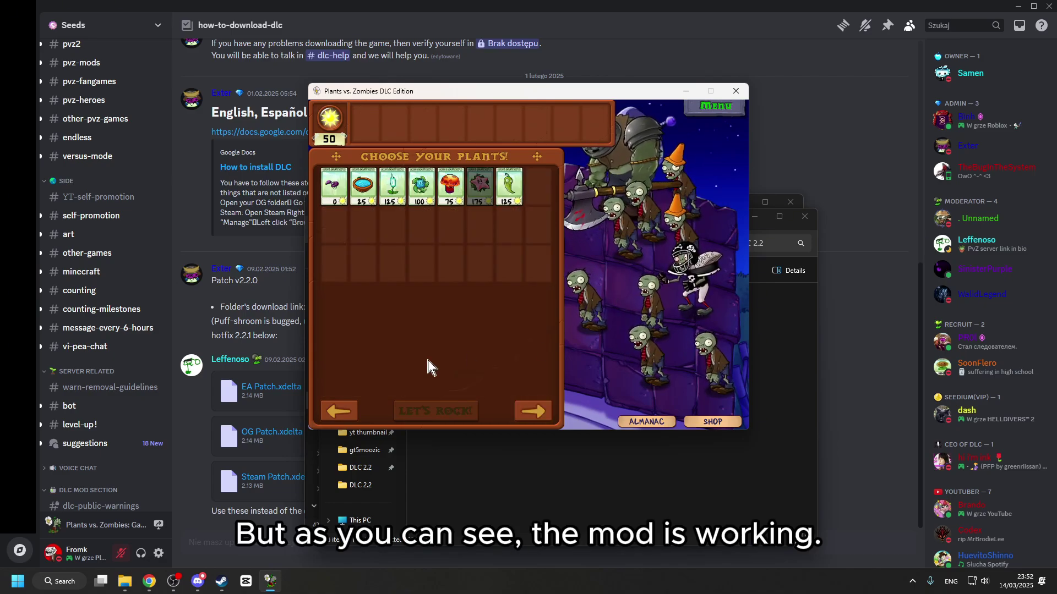
pyautogui.click(340, 414)
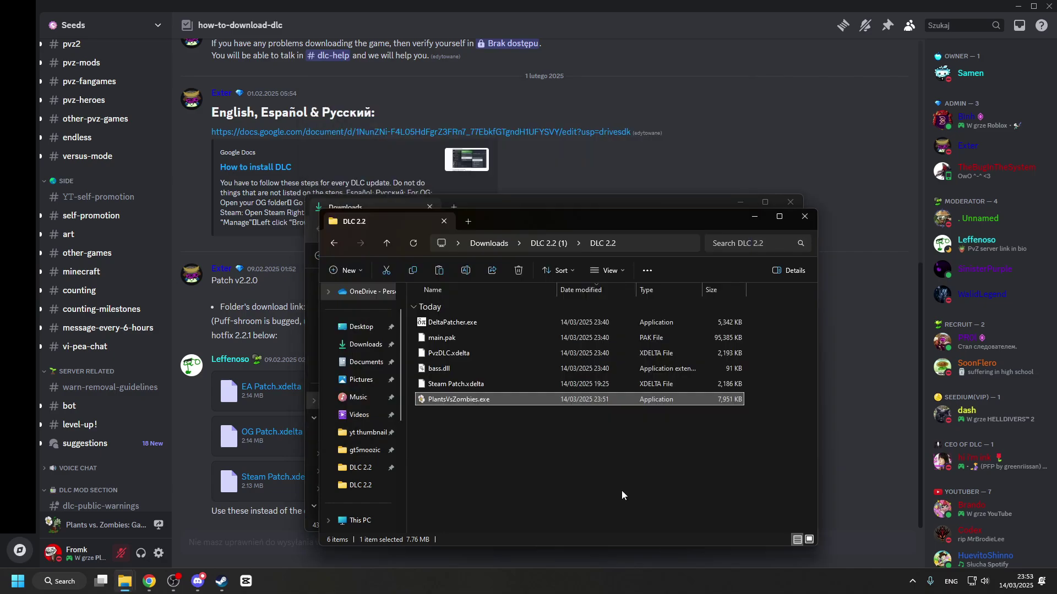